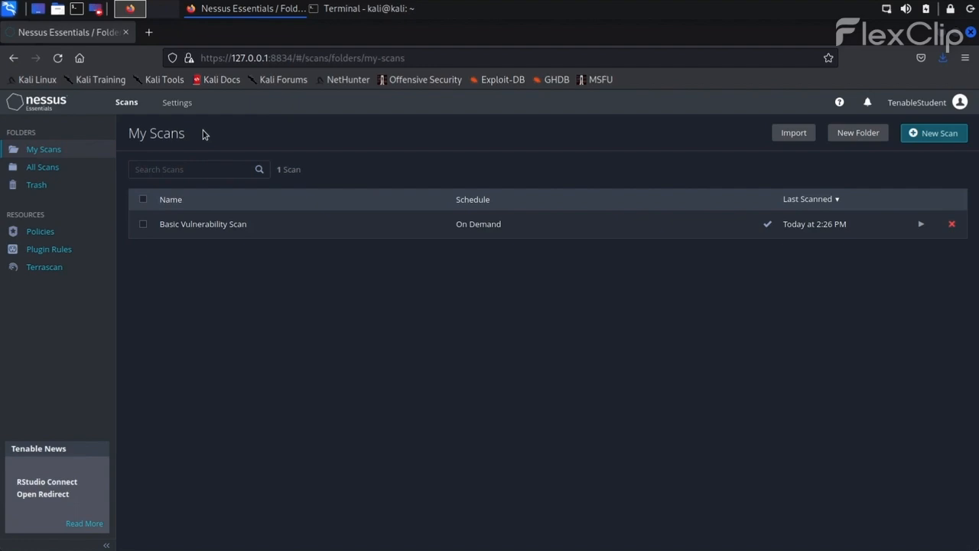
# Step: Start a new scan from the Credentialed Patch Audit template under Vulnerabilities
pyautogui.click(934, 135)
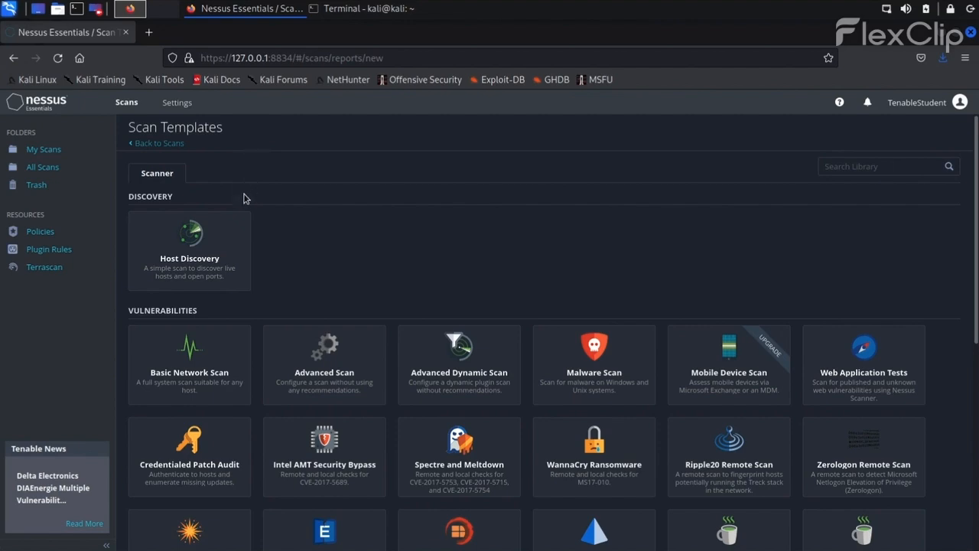
pyautogui.click(205, 430)
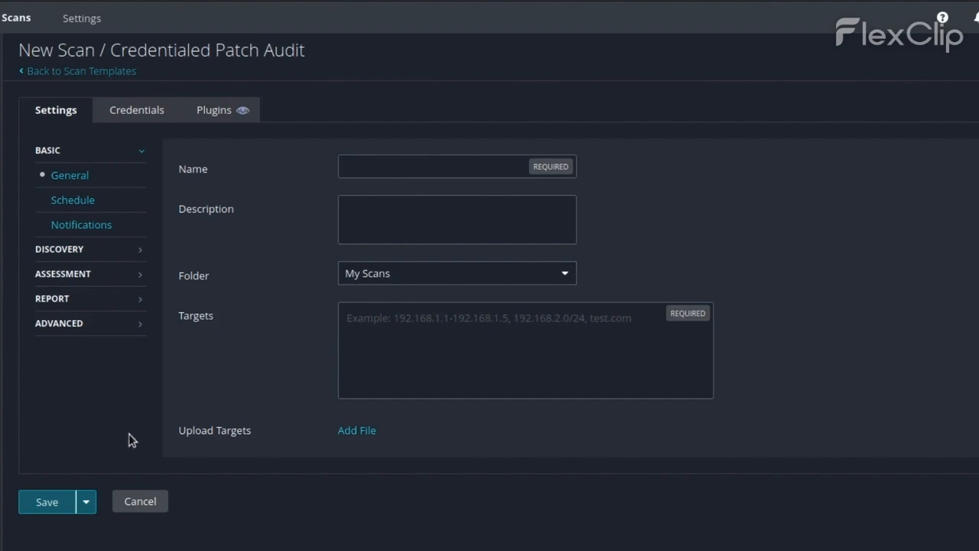
# Step: Name the scan 'Authenticated Vulnerability Scan', target 192.168.50.127, and show its Credentials page
pyautogui.click(391, 174)
pyautogui.write('Authenticated Vulnerability Scan')
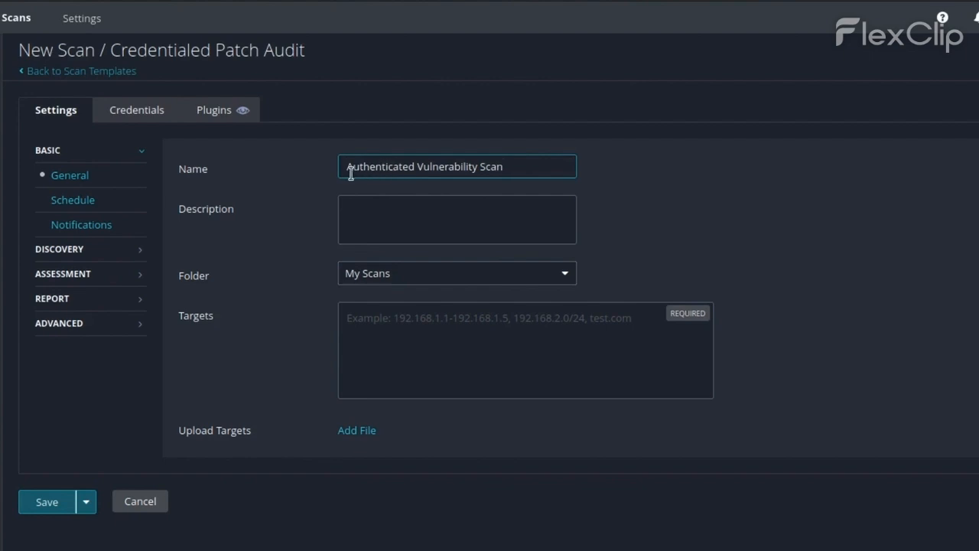
pyautogui.click(324, 173)
pyautogui.press('Tab')
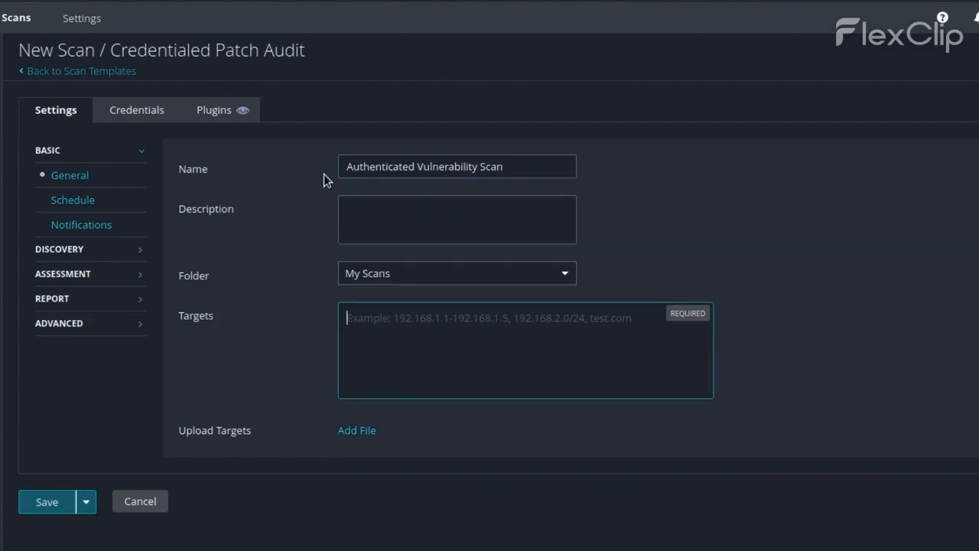
pyautogui.write('192.168.50.127')
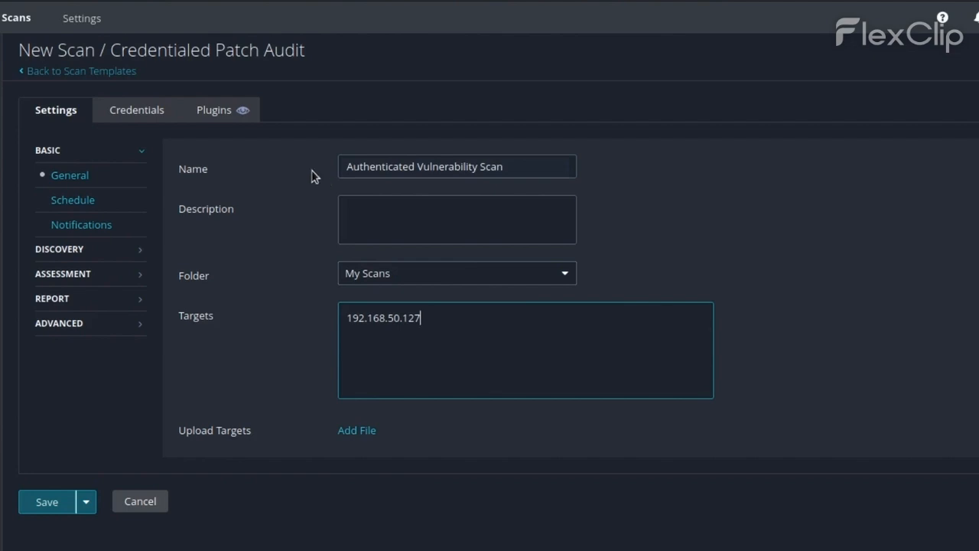
pyautogui.click(152, 122)
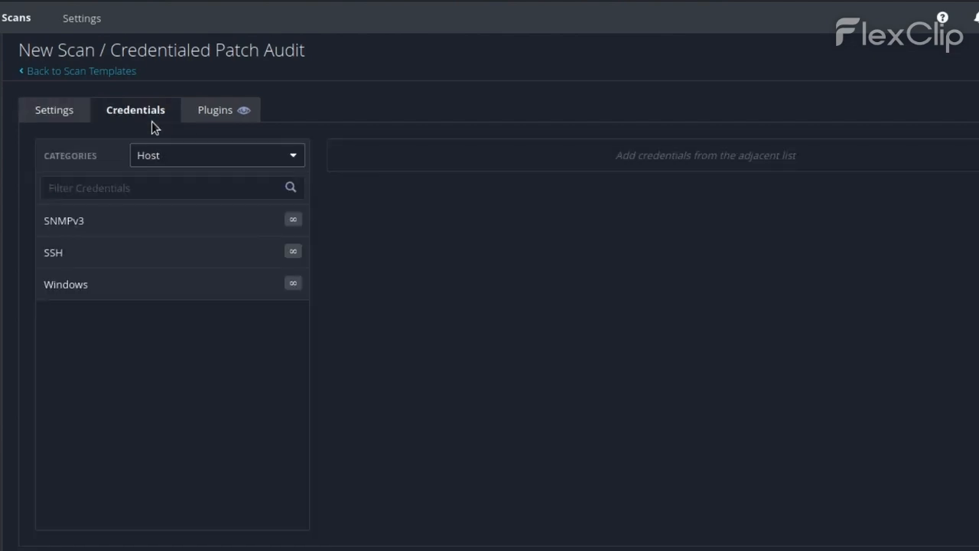
# Step: Add an SSH credential with password authentication for user offsec and its password
pyautogui.click(162, 252)
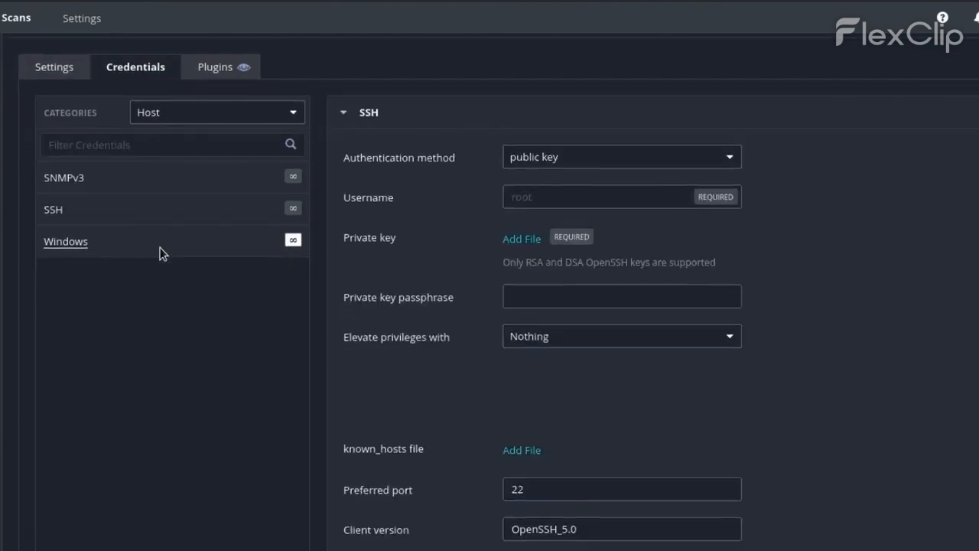
pyautogui.scroll(-2, 161, 252)
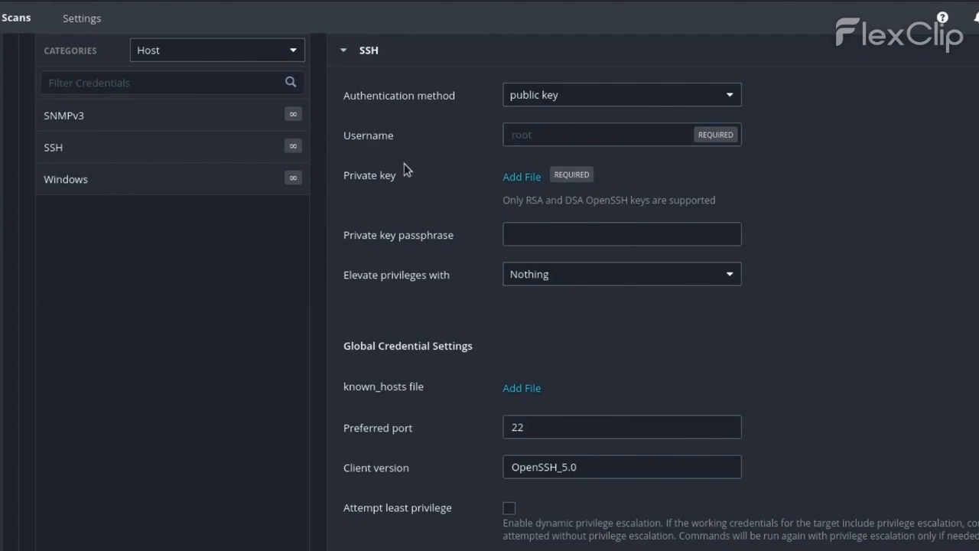
pyautogui.click(590, 104)
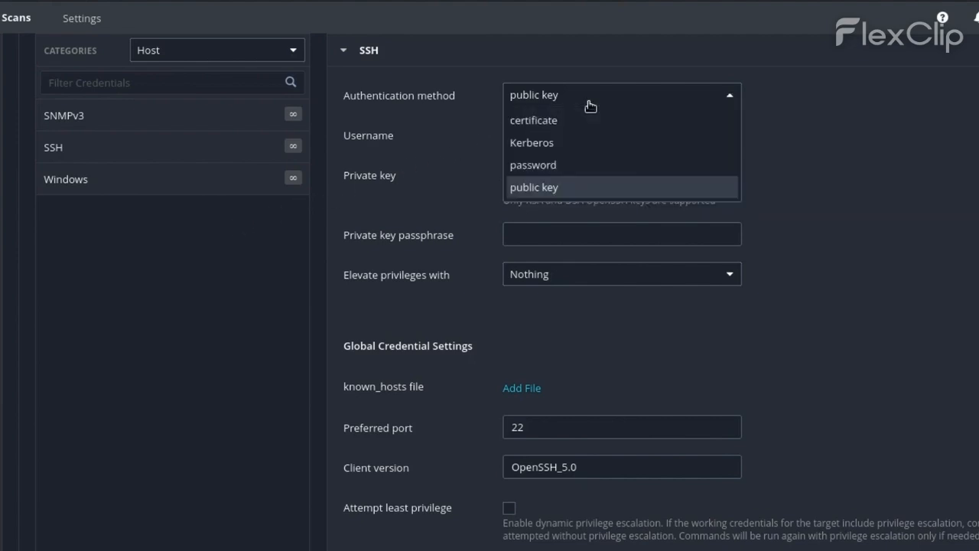
pyautogui.click(586, 164)
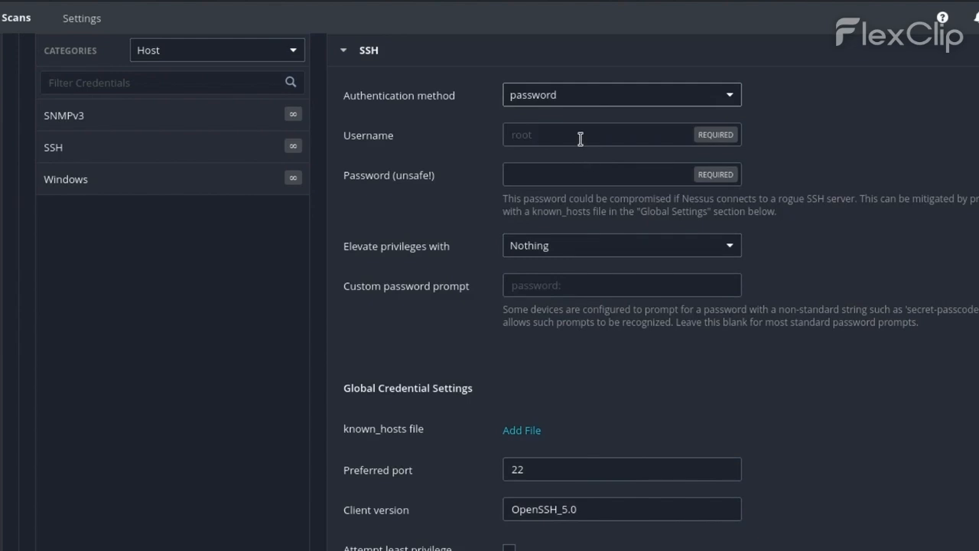
pyautogui.click(580, 136)
pyautogui.write('offsec')
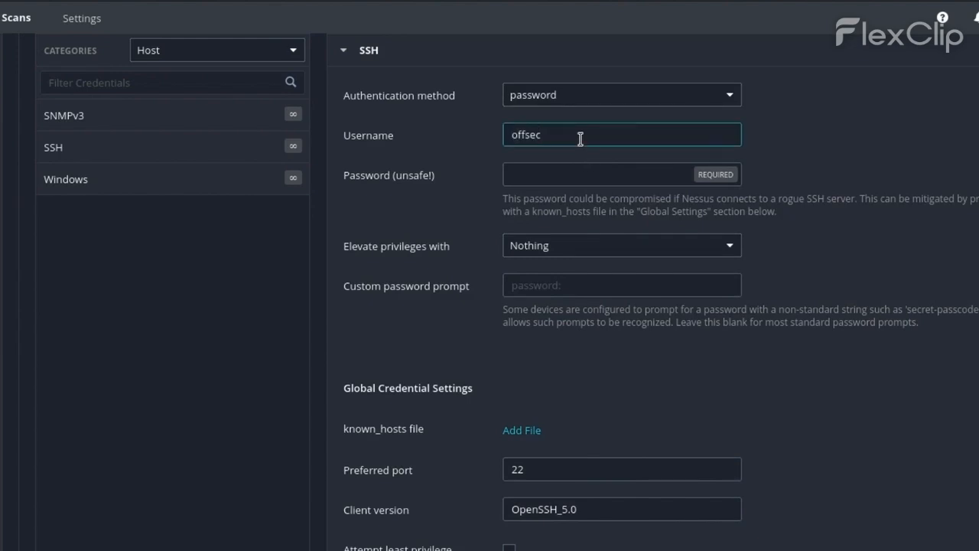
pyautogui.press('Tab')
pyautogui.write('lab')
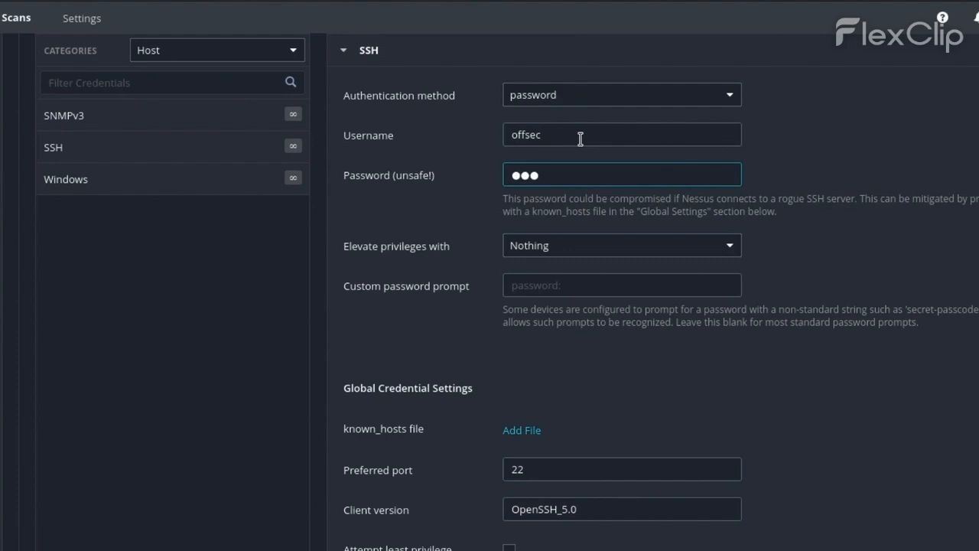
# Step: Elevate privileges with sudo to the root account and enter the sudo password
pyautogui.click(605, 249)
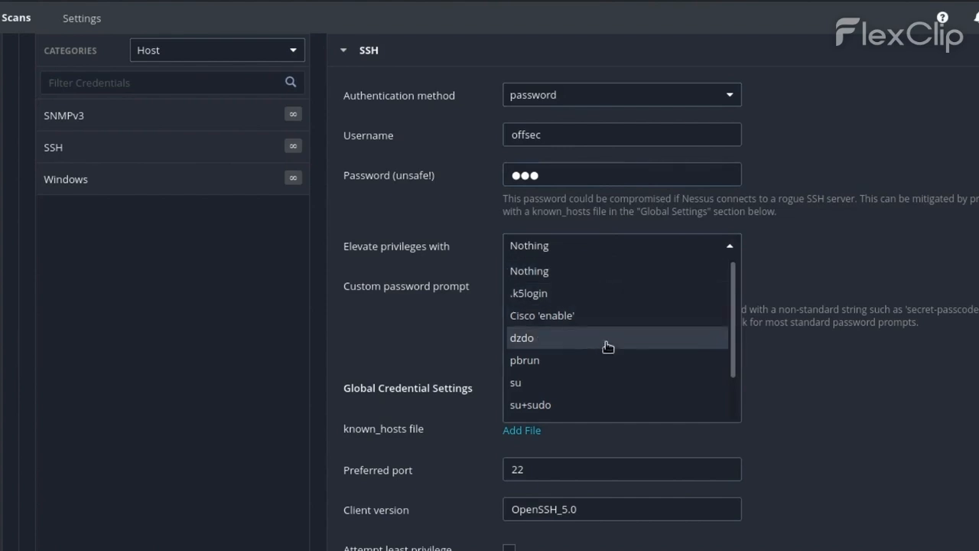
pyautogui.scroll(-2, 610, 396)
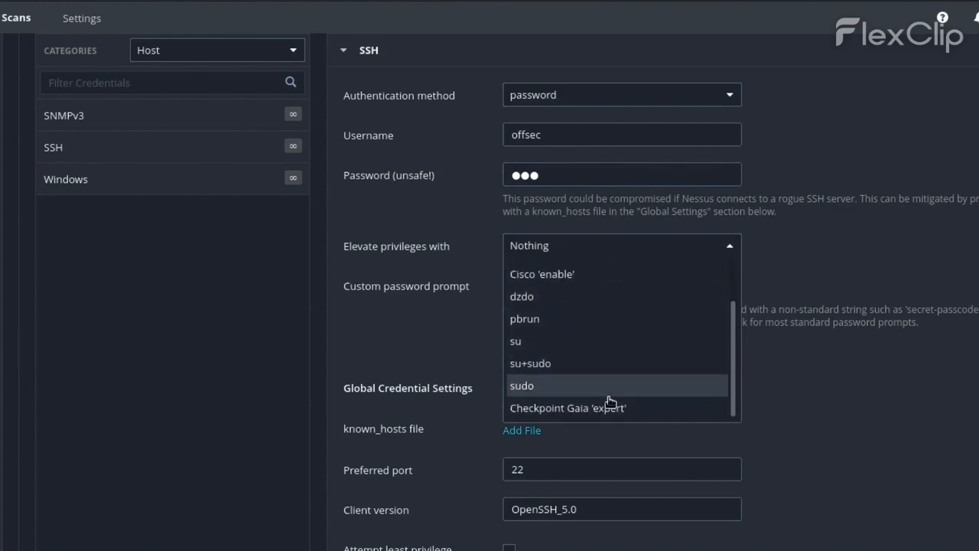
pyautogui.click(608, 397)
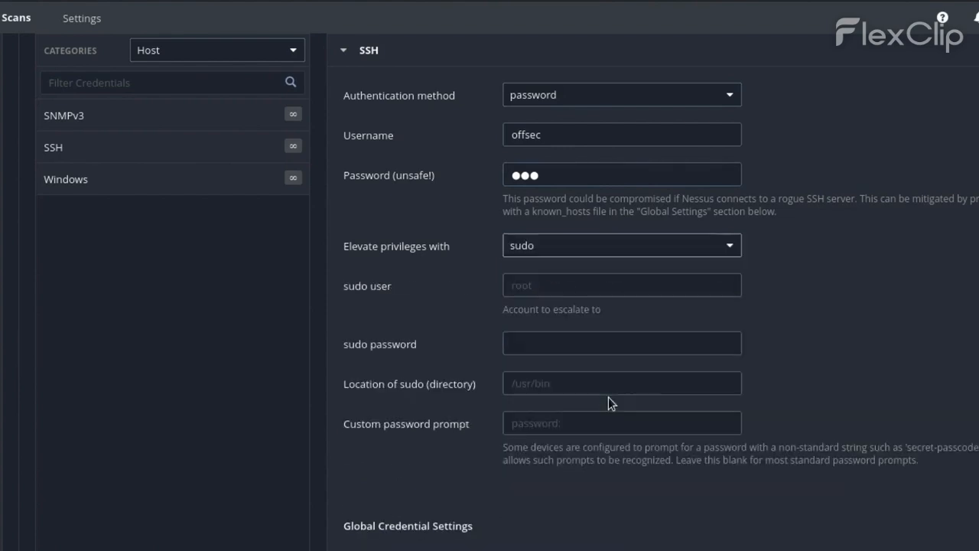
pyautogui.click(574, 286)
pyautogui.write('root')
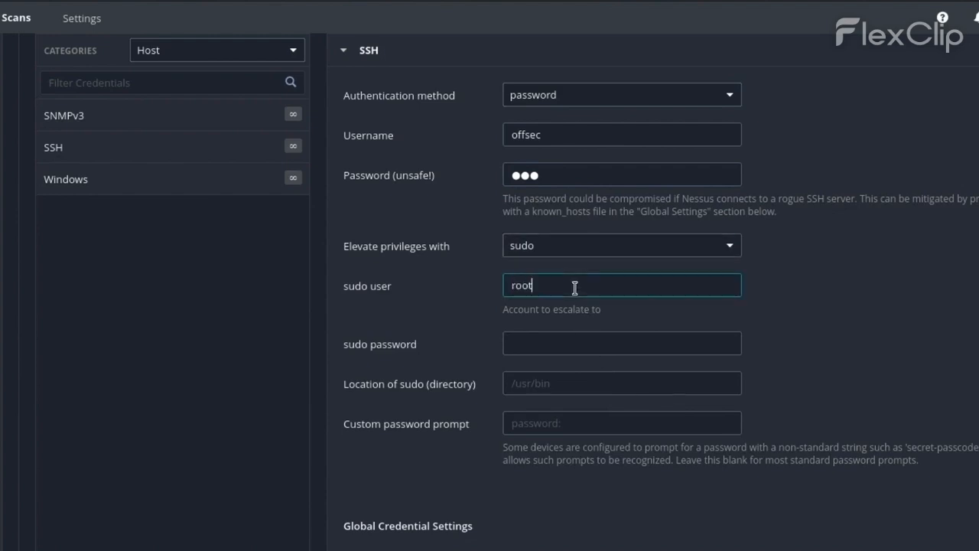
pyautogui.press('Tab')
pyautogui.write('lab')
# Step: Switch the credential Categories filter from Host to All
pyautogui.click(268, 52)
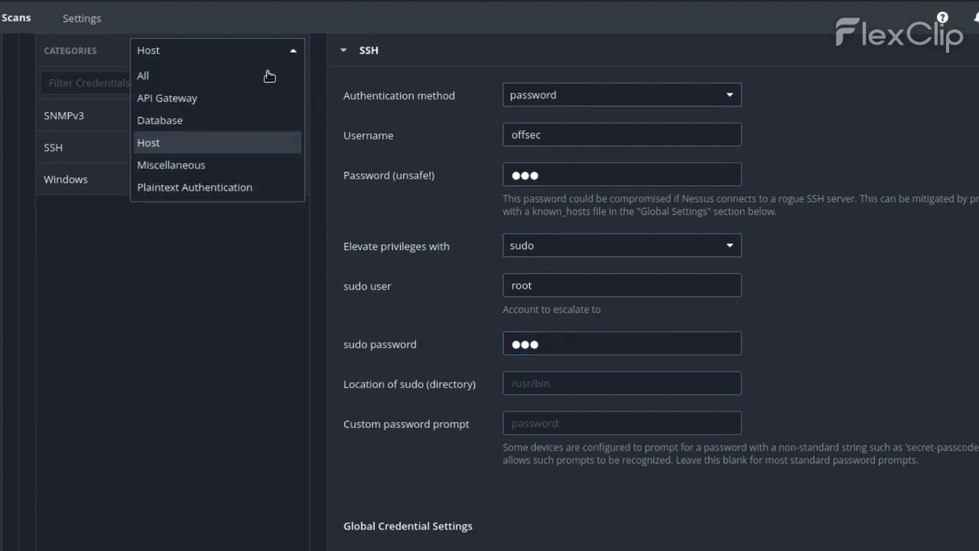
pyautogui.click(267, 74)
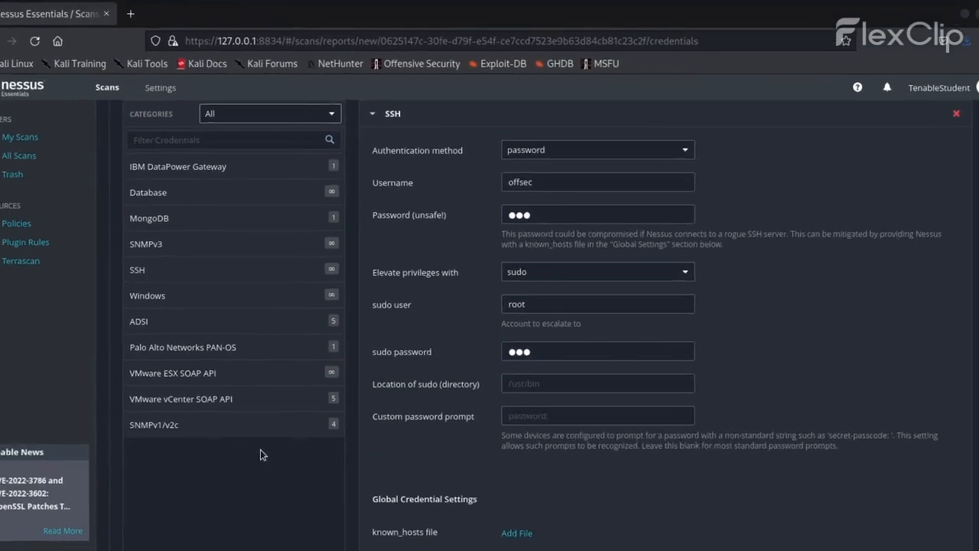
# Step: Save and launch the Authenticated Vulnerability Scan using Launch from the Save dropdown
pyautogui.scroll(-4, 261, 459)
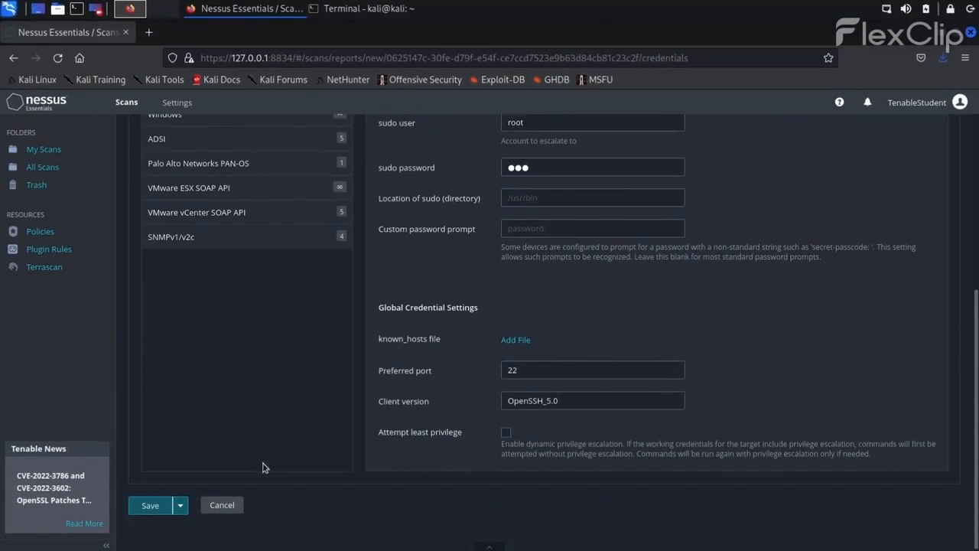
pyautogui.click(180, 505)
pyautogui.click(155, 526)
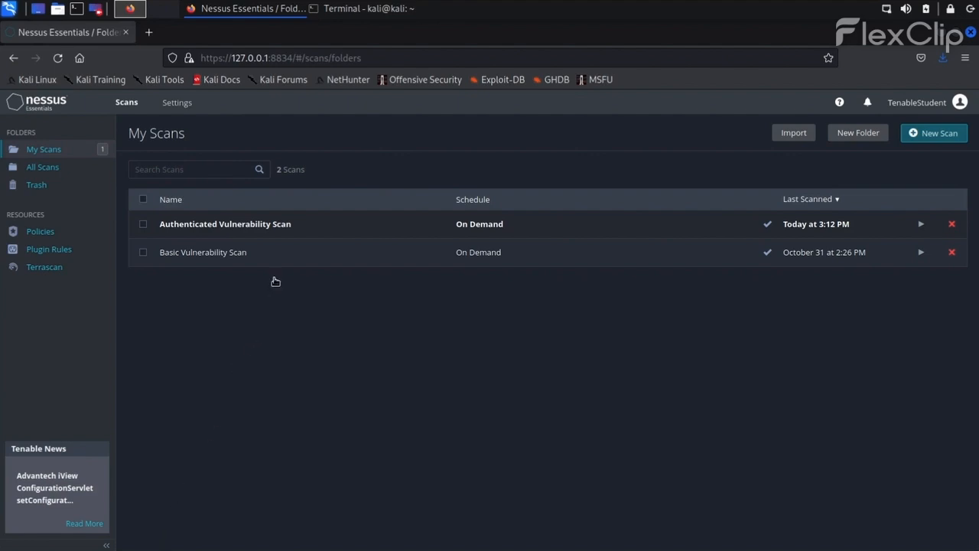
# Step: Open the Authenticated Vulnerability Scan report at its Vulnerabilities list
pyautogui.click(288, 234)
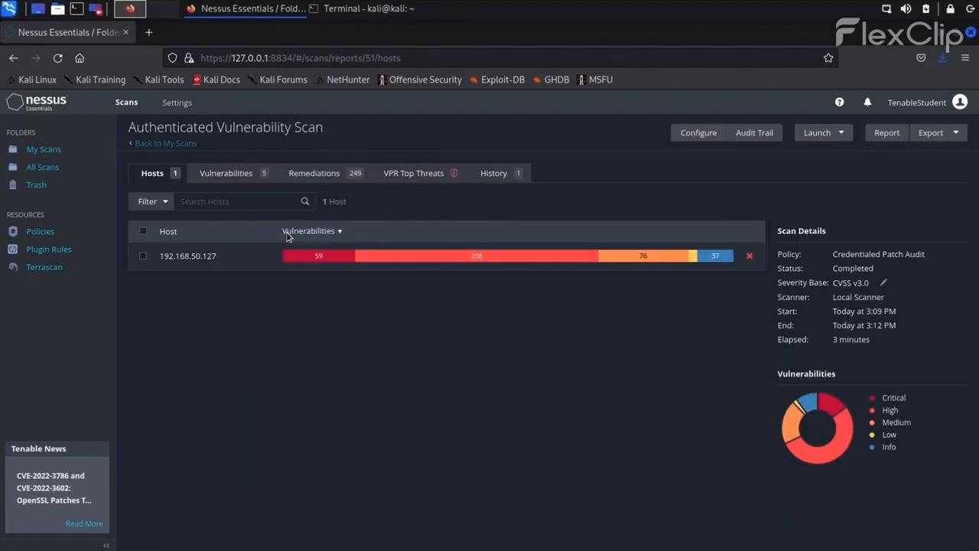
pyautogui.click(241, 182)
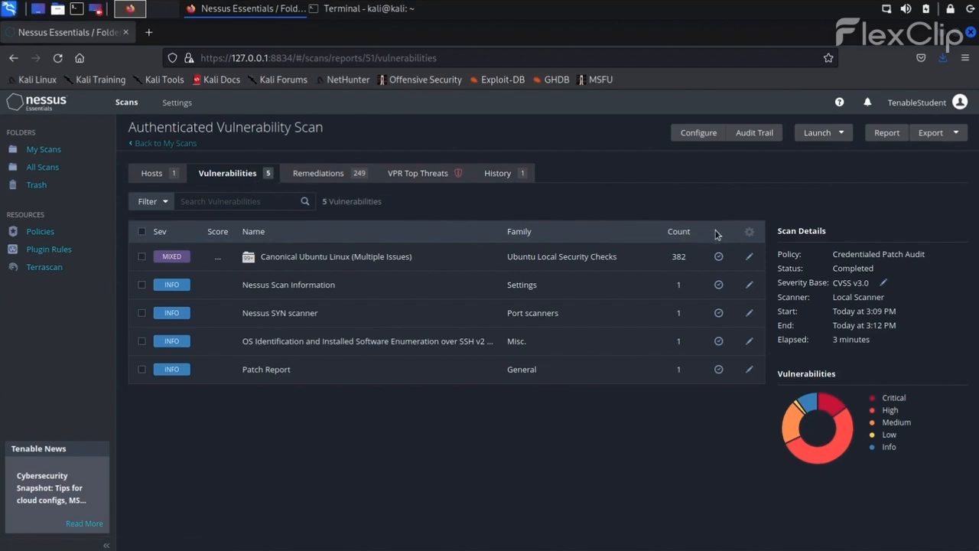
# Step: Disable grouping so all 386 vulnerabilities appear as individual rows
pyautogui.click(750, 233)
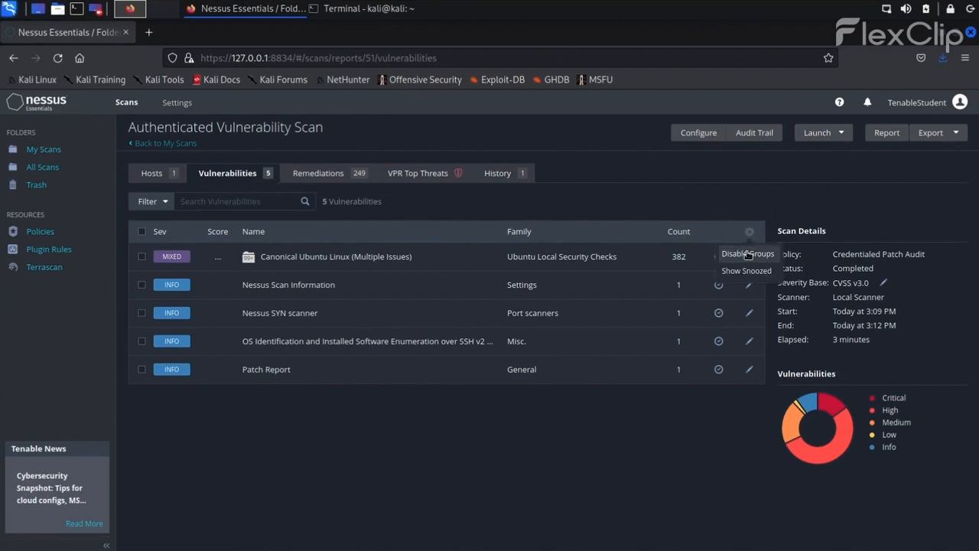
pyautogui.click(748, 253)
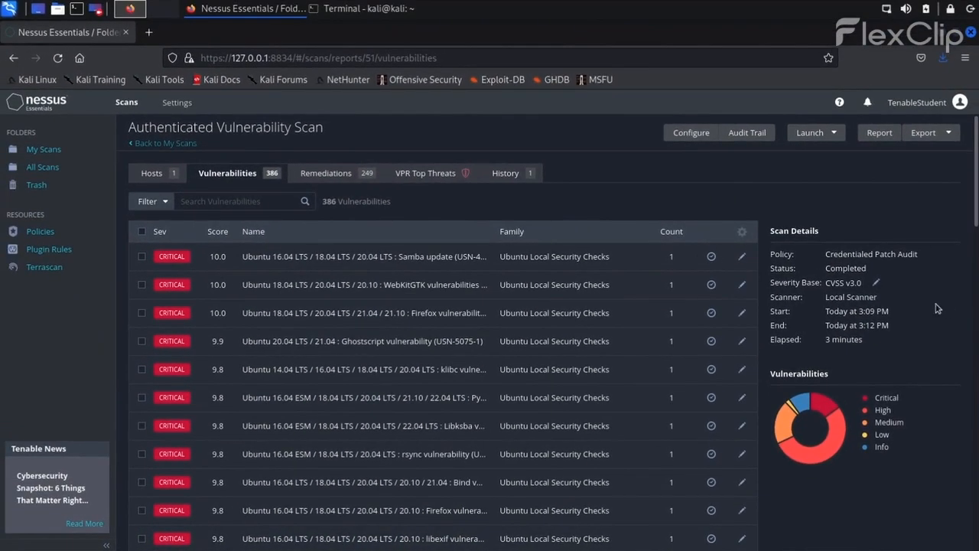
# Step: Scroll through the ungrouped vulnerability list, then go back to My Scans
pyautogui.scroll(-8, 974, 316)
pyautogui.scroll(-3, 973, 316)
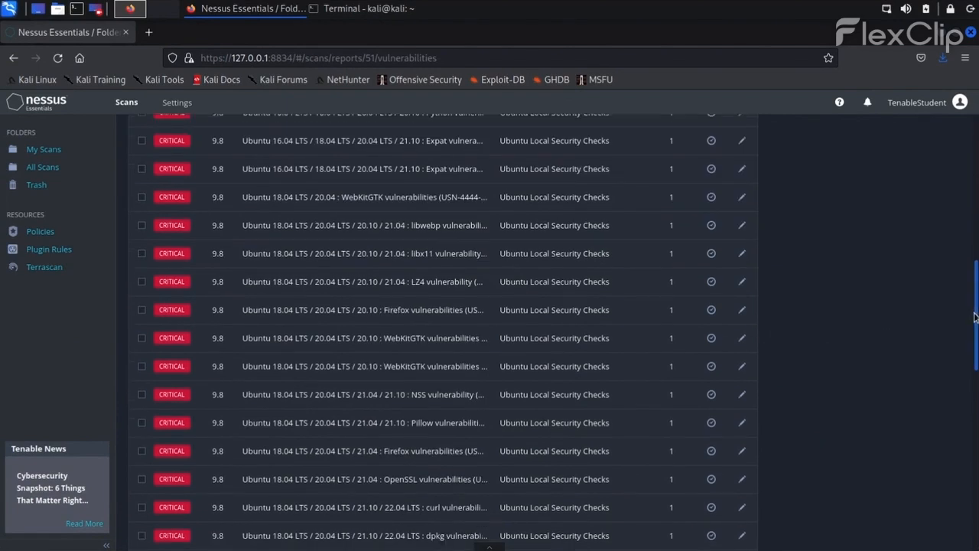
pyautogui.scroll(-1, 975, 342)
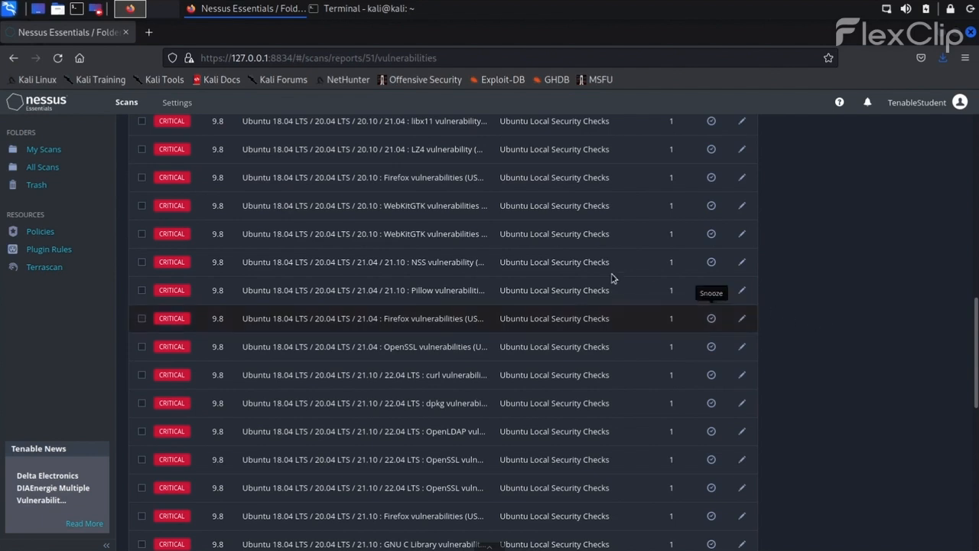
pyautogui.click(60, 151)
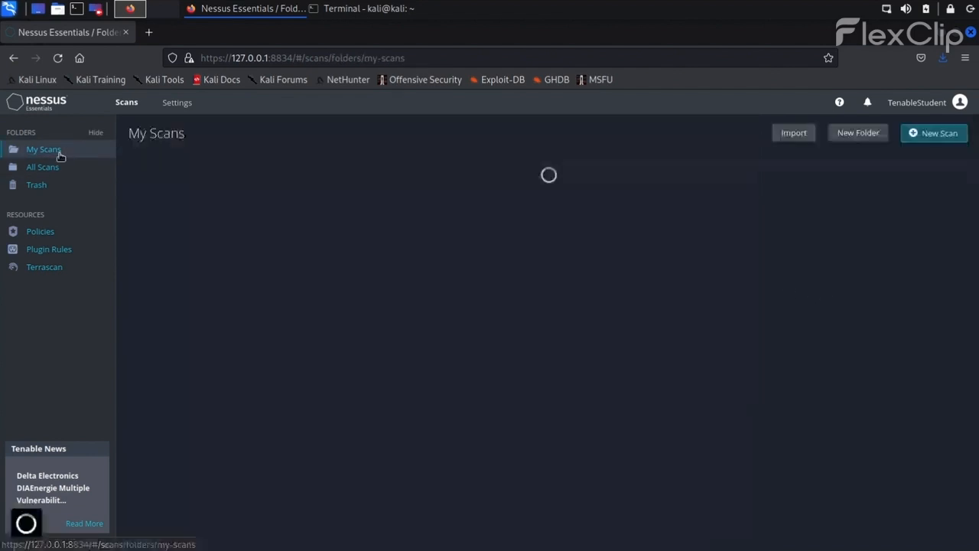